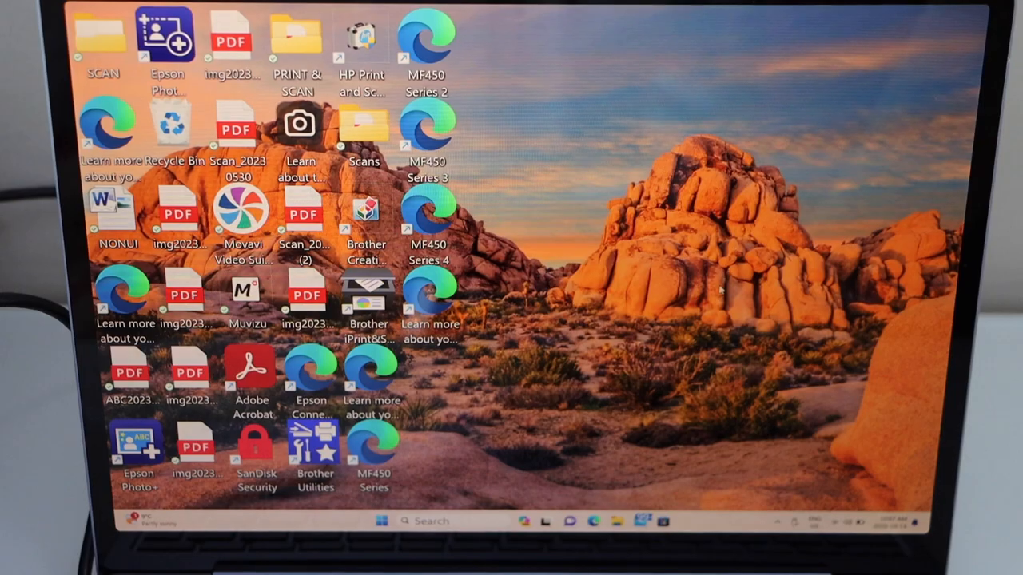
# From Search, launch Settings and reach Bluetooth & devices > Printers & scanners.
pyautogui.click(480, 519)
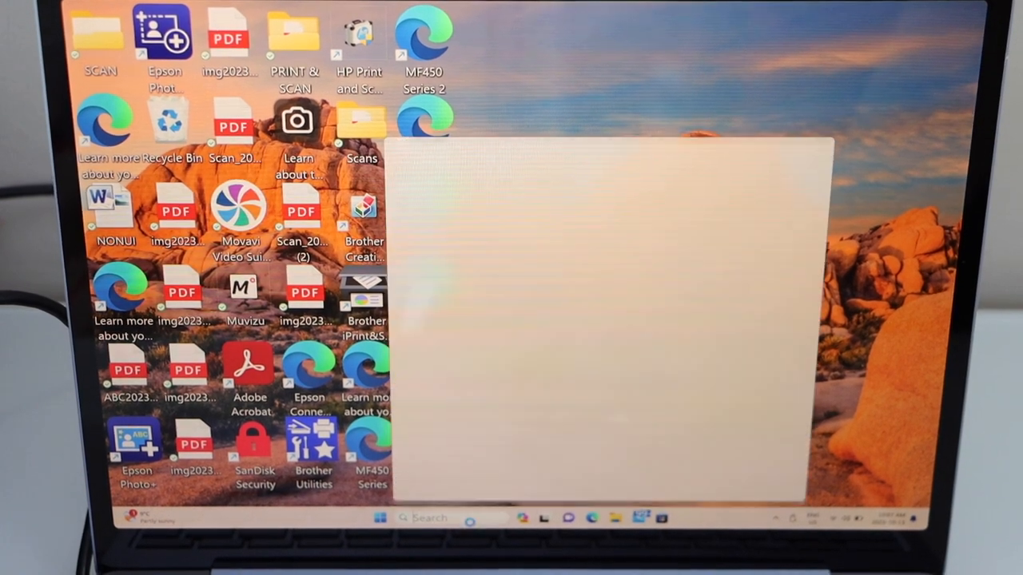
pyautogui.click(702, 272)
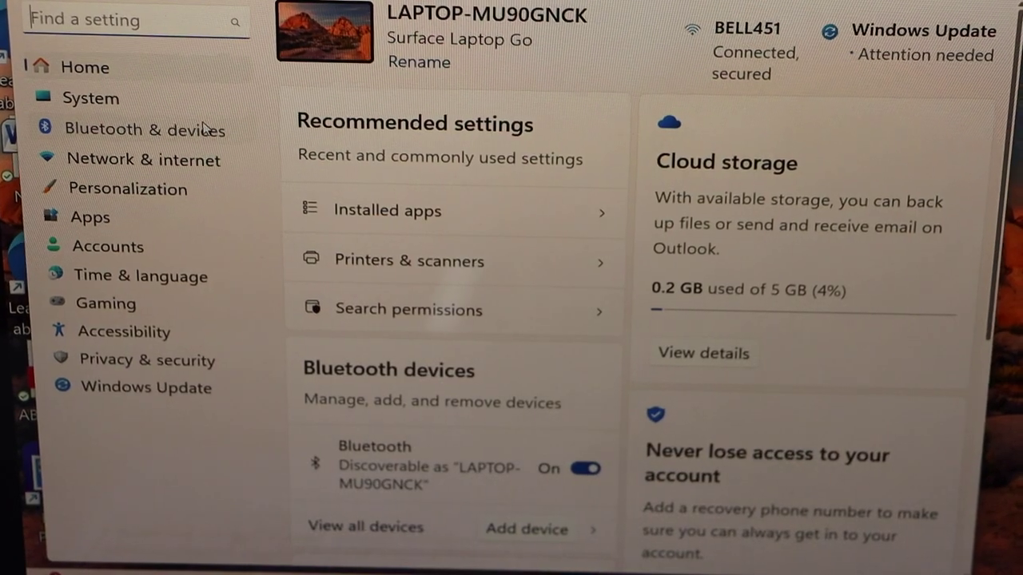
pyautogui.click(206, 128)
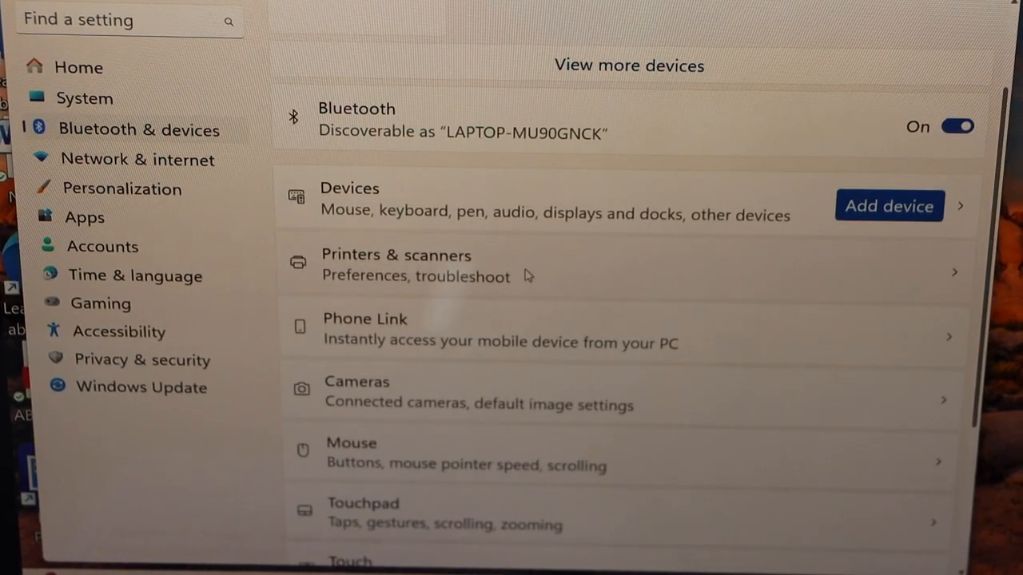
pyautogui.click(527, 276)
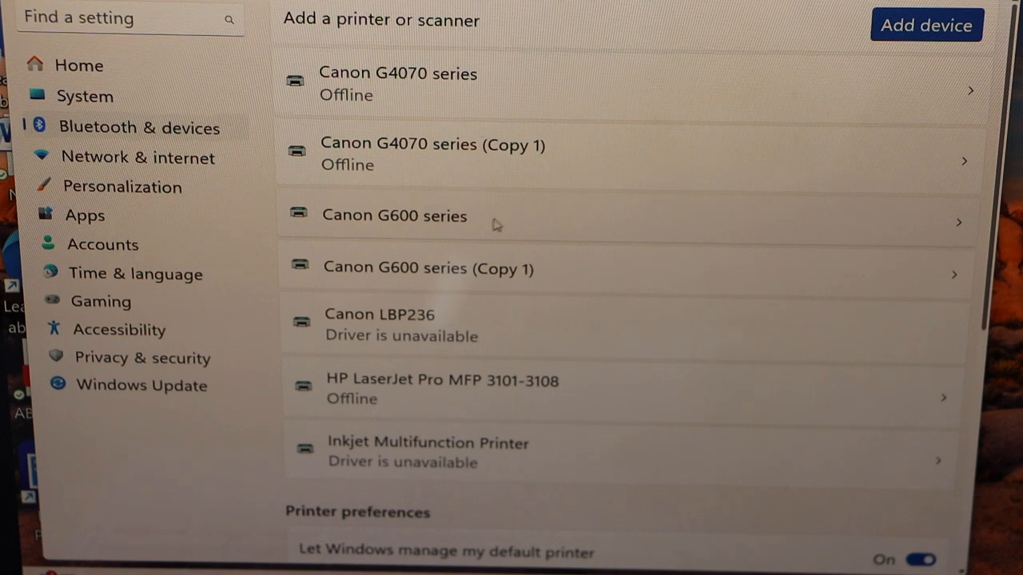
# Select the Canon G600 series printer and print a test page from its settings.
pyautogui.click(520, 222)
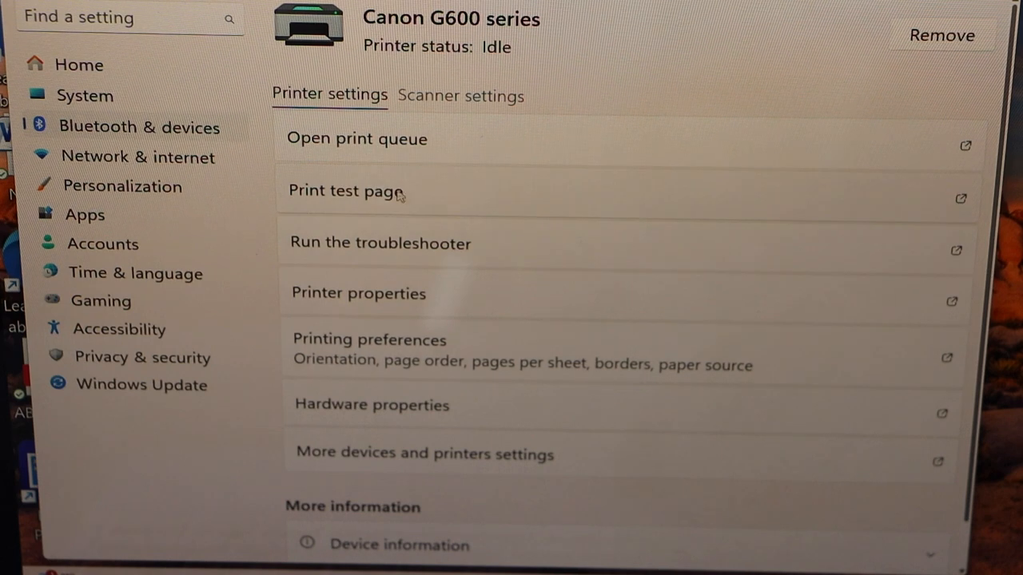
pyautogui.click(367, 203)
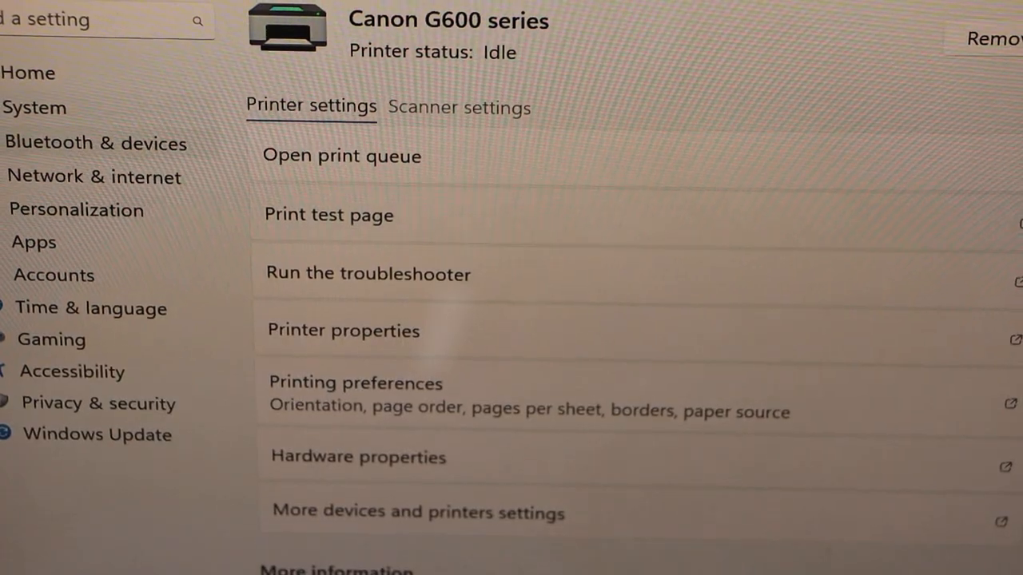
# In the scanner options, keep Canon G600 series as scanner and Flatbed as source.
pyautogui.click(468, 118)
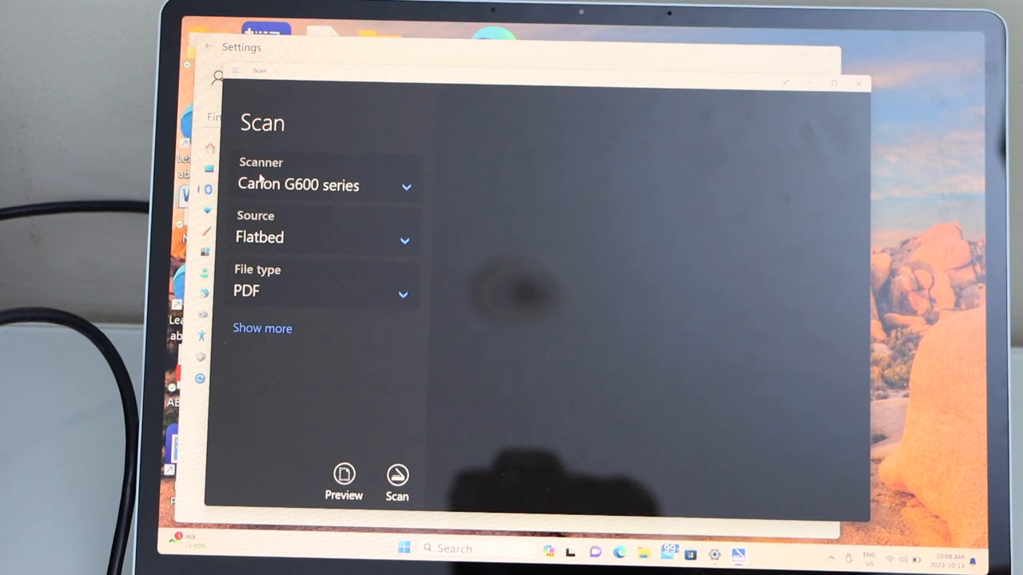
pyautogui.click(393, 192)
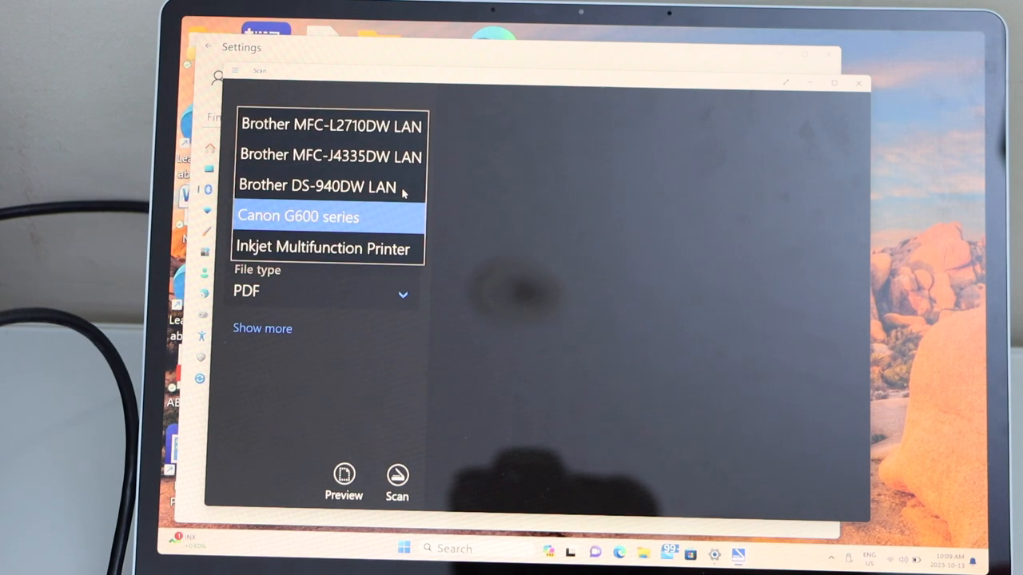
pyautogui.click(315, 220)
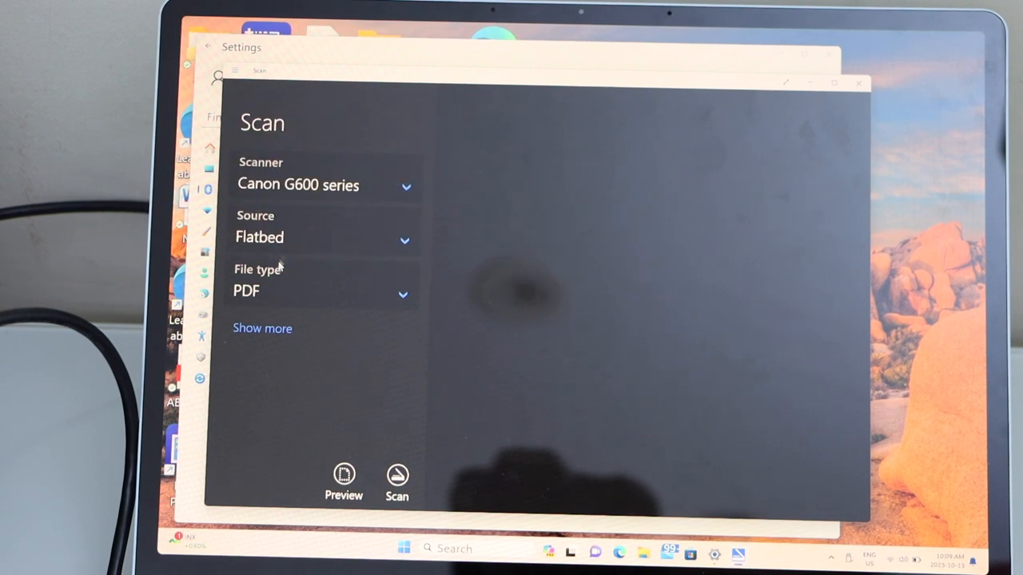
pyautogui.click(362, 240)
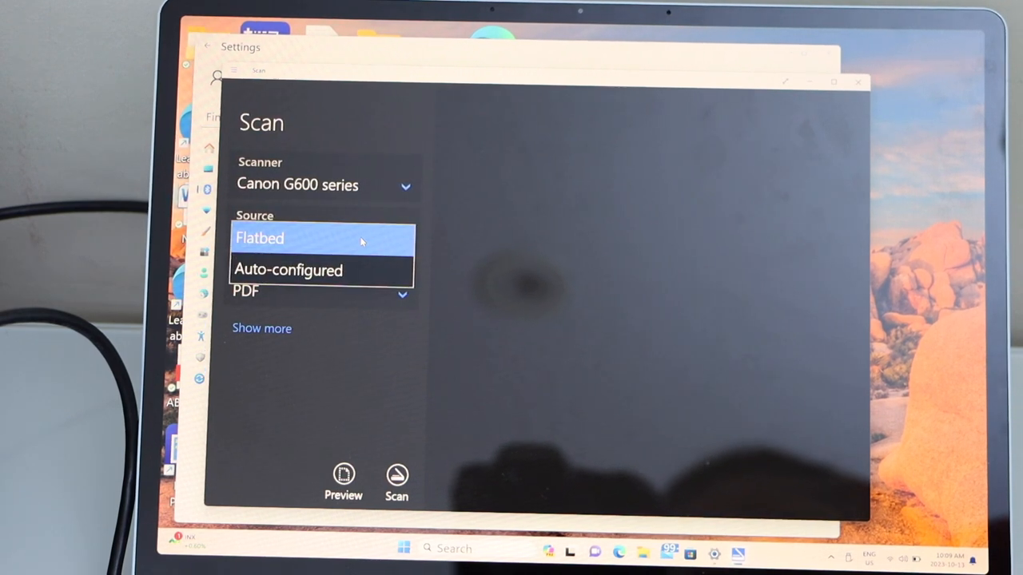
pyautogui.click(362, 241)
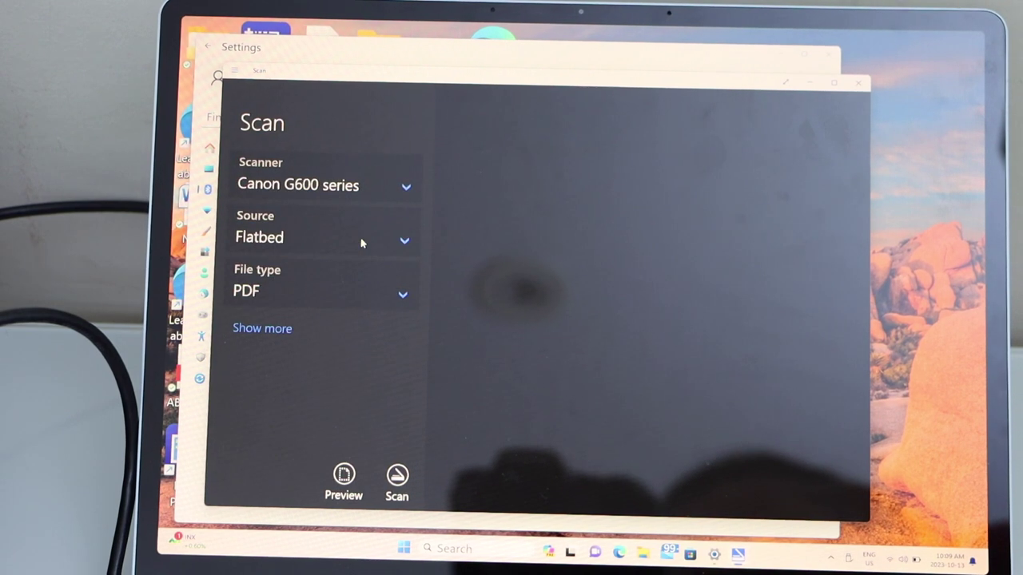
# Set the file type to JPEG and start the scan.
pyautogui.click(350, 295)
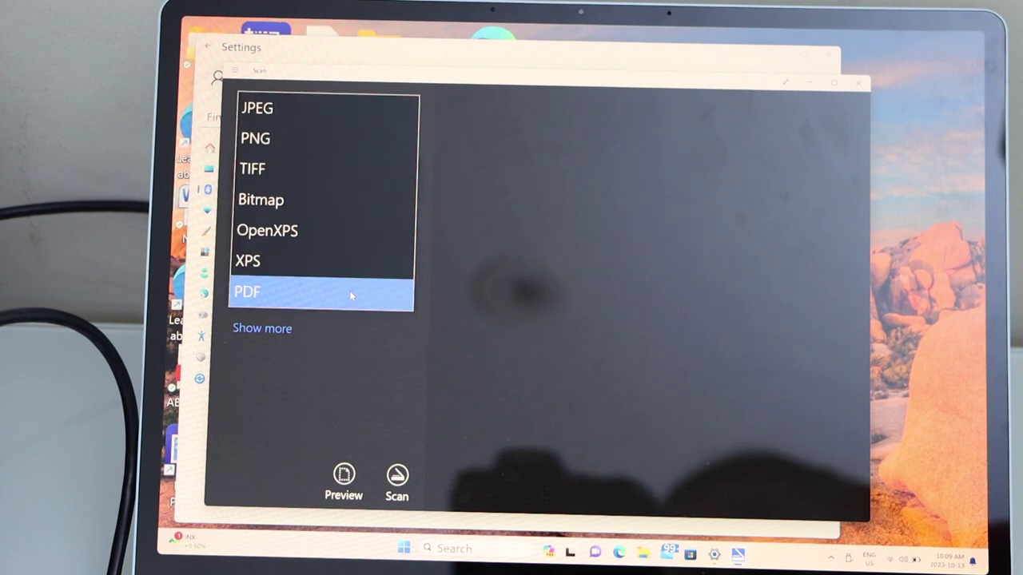
pyautogui.click(366, 112)
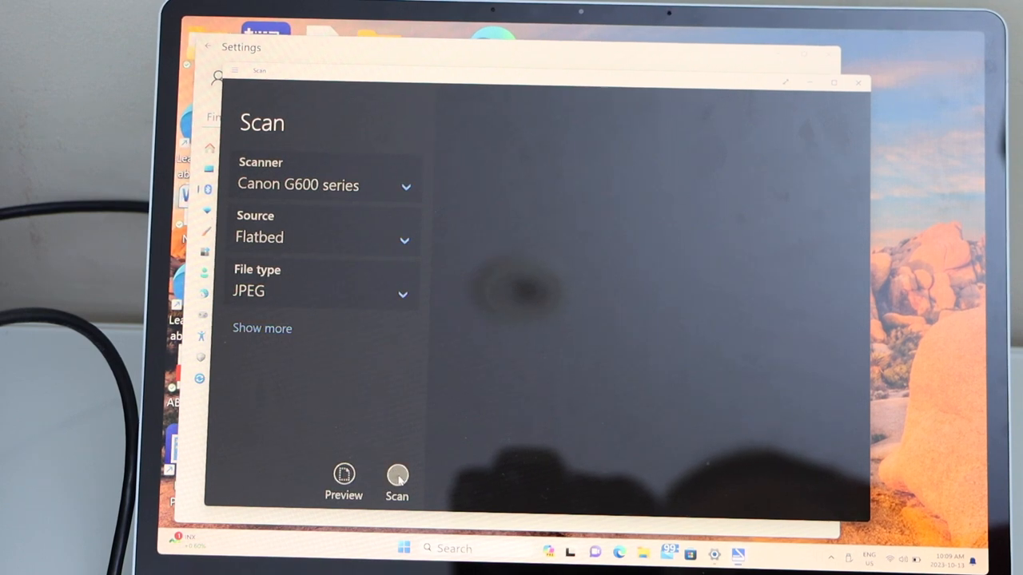
pyautogui.click(398, 476)
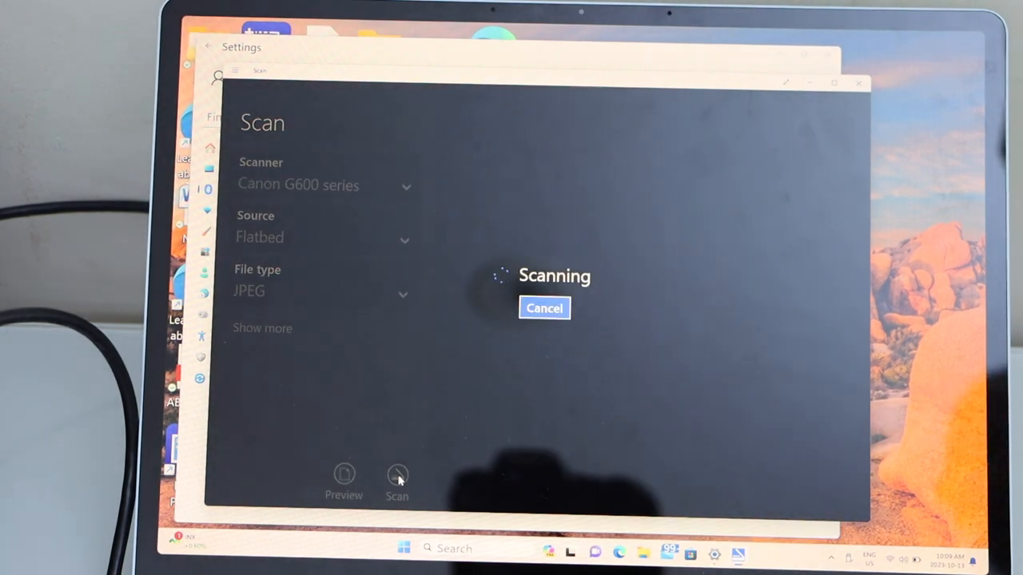